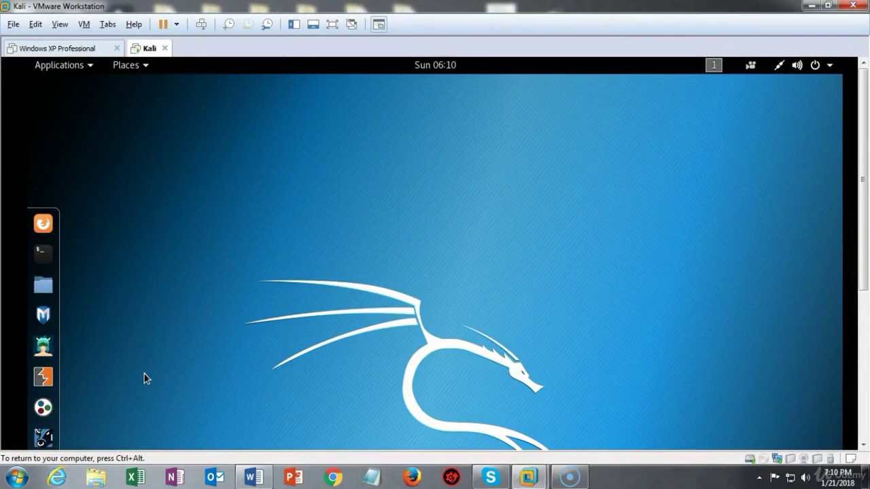
Release the VM's input capture and open a root terminal on the Kali desktop
{"action": "key", "text": "ctrl+alt"}
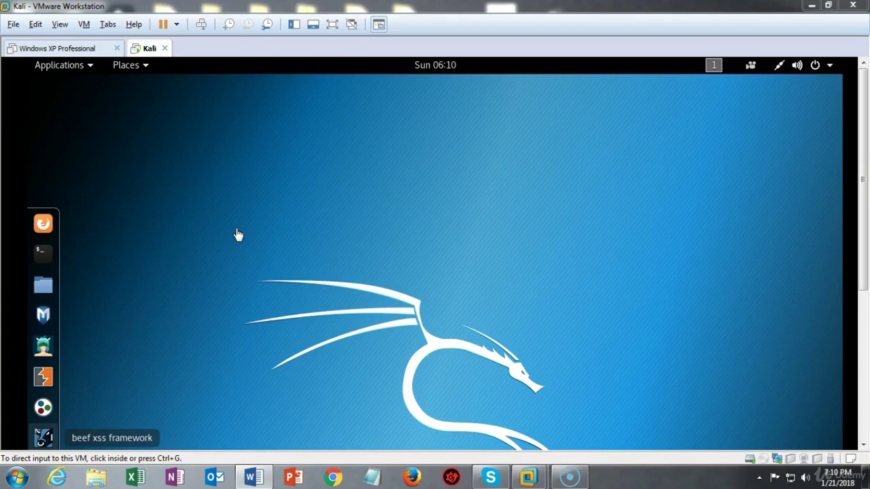
{"action": "left_click", "coordinate": [23, 439]}
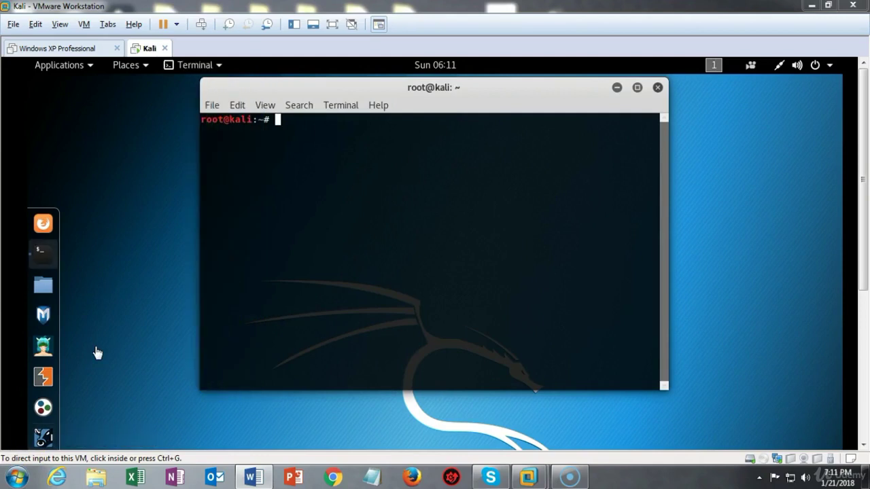
Enter 'apt-get install vega' in the terminal and run it to launch Subgraph Vega
{"action": "left_click", "coordinate": [94, 350]}
{"action": "left_click", "coordinate": [66, 340]}
{"action": "left_click", "coordinate": [151, 228]}
{"action": "type", "text": "apt-get install vega"}
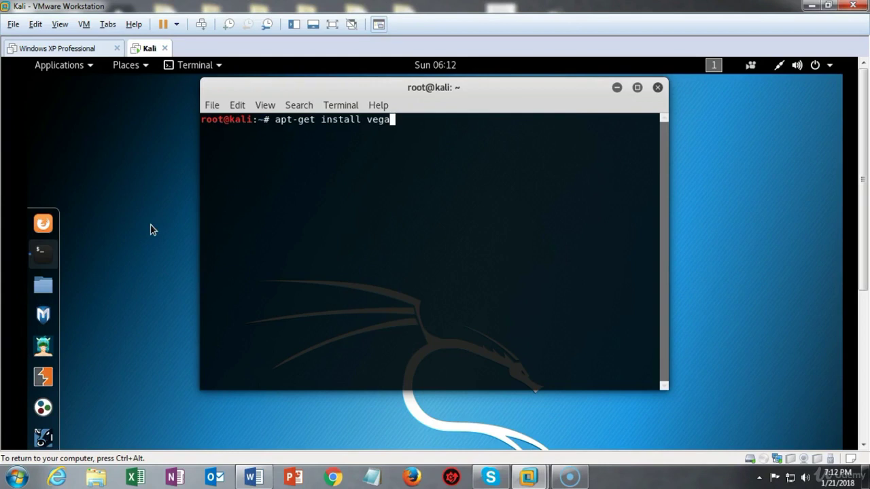
{"action": "key", "text": "ctrl+alt"}
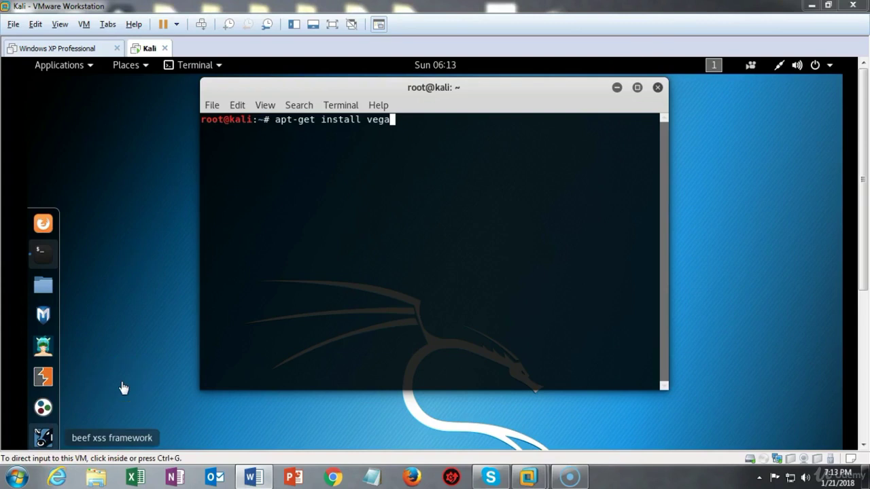
{"action": "left_click", "coordinate": [144, 218]}
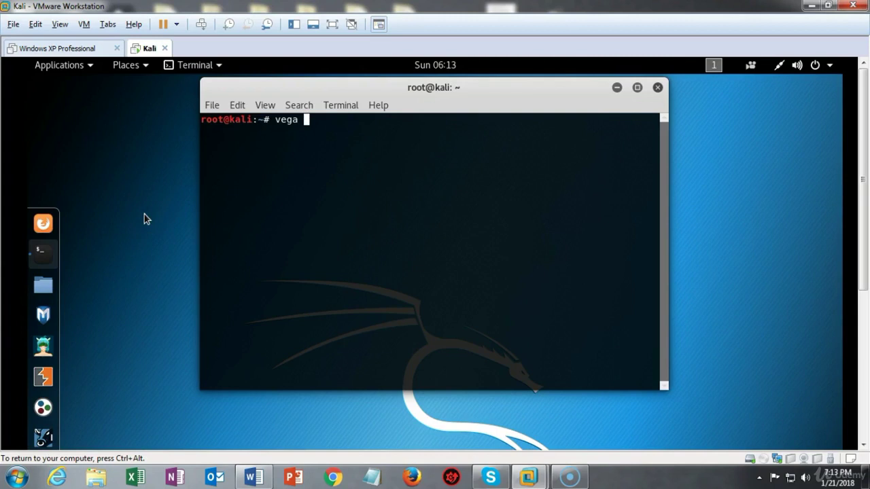
{"action": "key", "text": "Return"}
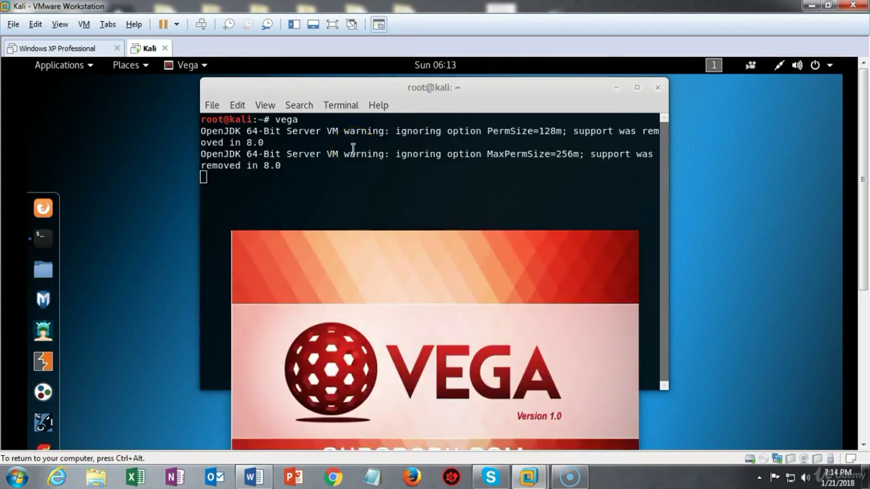
{"action": "left_click", "coordinate": [359, 148]}
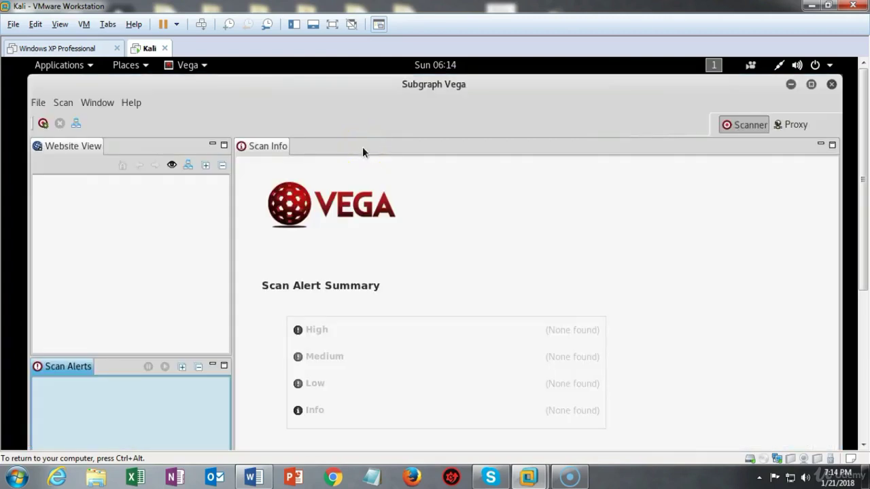
Start a new scan from the Scan menu and focus the empty base URI field
{"action": "left_click", "coordinate": [66, 105]}
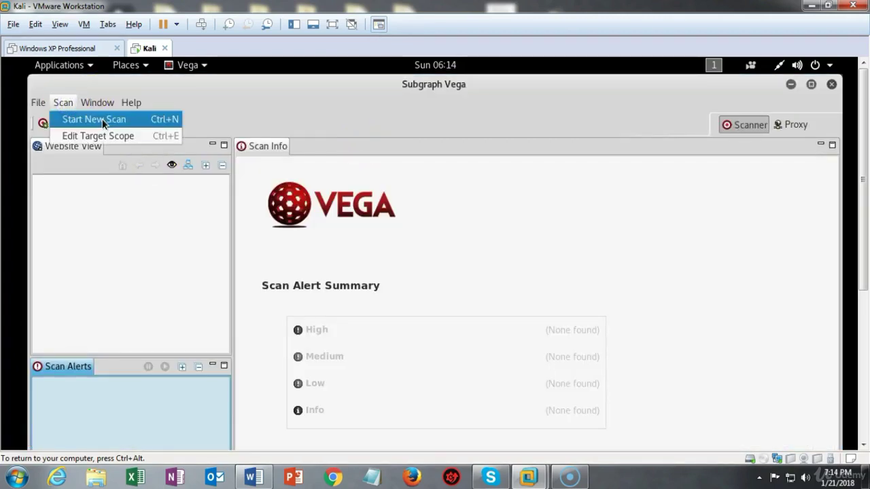
{"action": "left_click", "coordinate": [104, 121]}
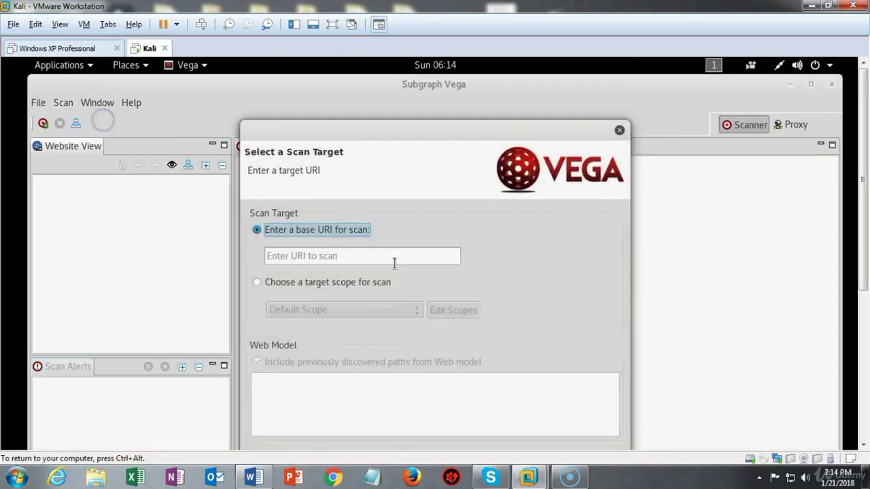
{"action": "left_click", "coordinate": [284, 255]}
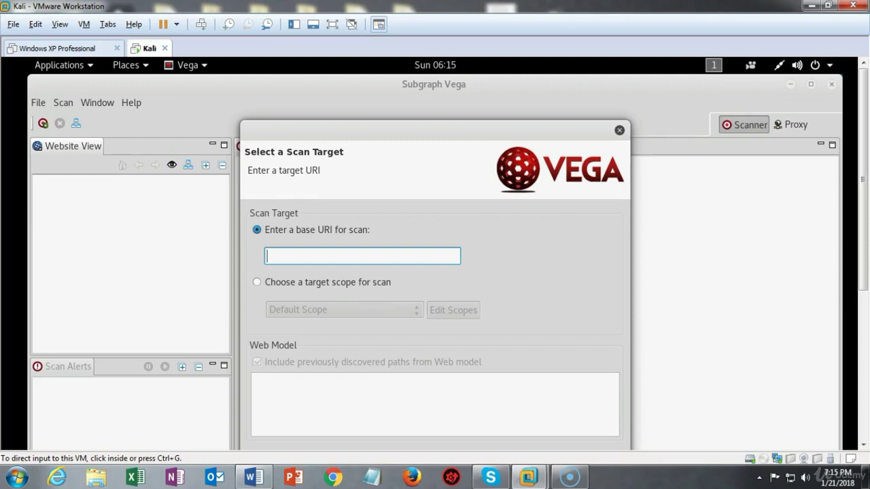
Enter hackthissite.org as the scan's base URI and continue to scanner modules
{"action": "left_click", "coordinate": [246, 417]}
{"action": "left_click", "coordinate": [94, 330]}
{"action": "type", "text": "hackthissite.org"}
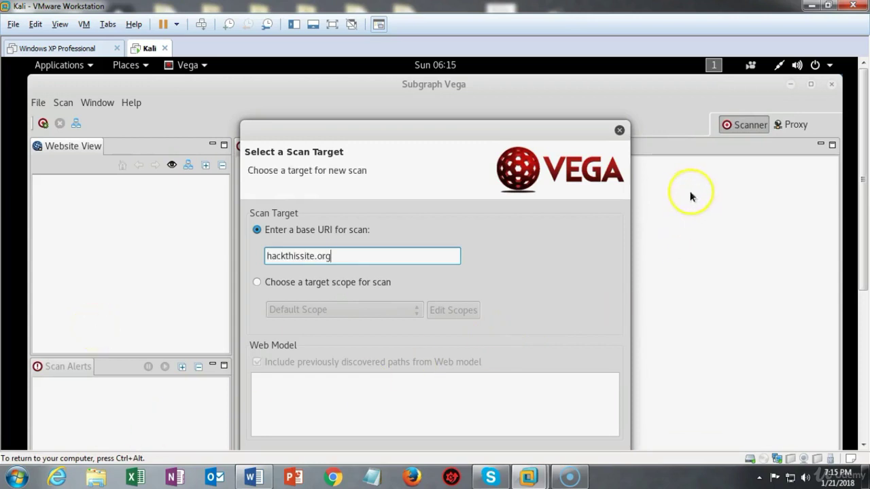
{"action": "scroll", "coordinate": [846, 258], "scroll_direction": "down", "scroll_amount": 3}
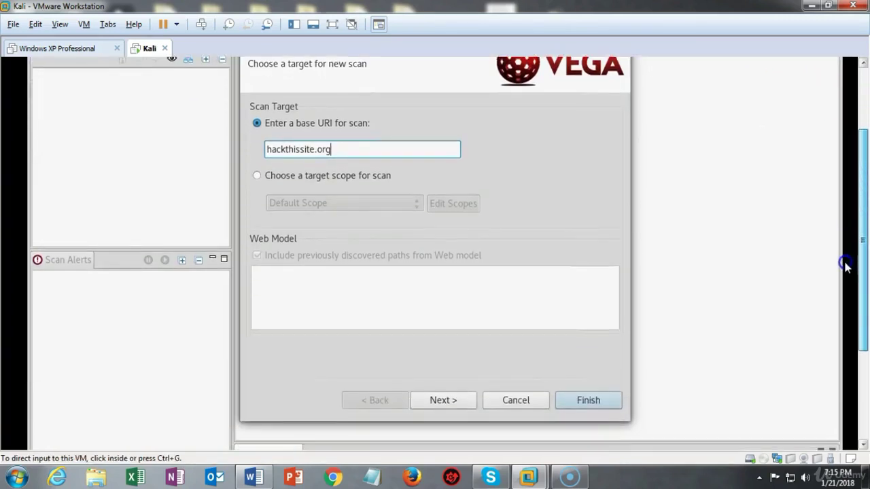
{"action": "left_click", "coordinate": [436, 397]}
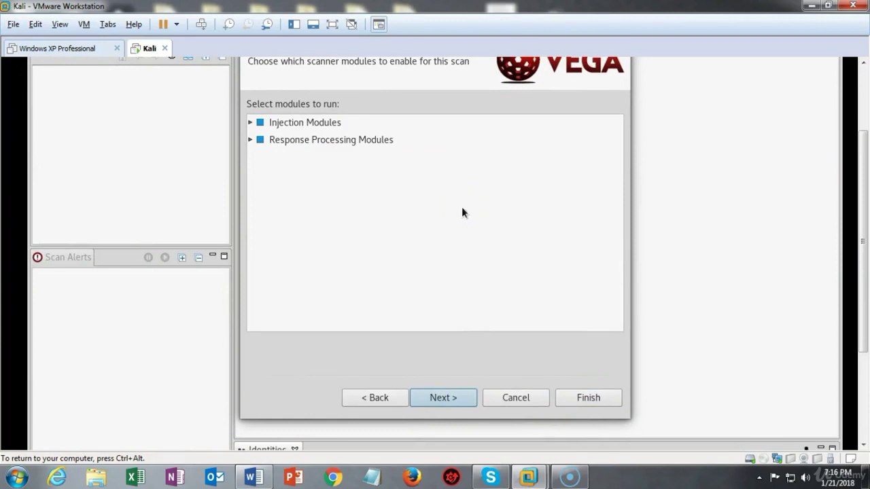
Review the expanded Injection Modules, then advance past Authentication Options to the Parameters page
{"action": "left_click", "coordinate": [466, 197]}
{"action": "left_click", "coordinate": [250, 123]}
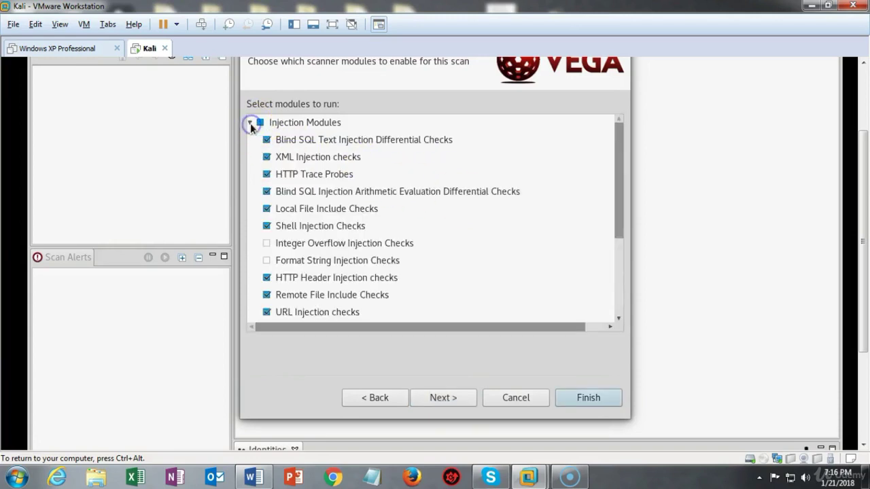
{"action": "left_click_drag", "start_coordinate": [619, 190], "coordinate": [616, 264]}
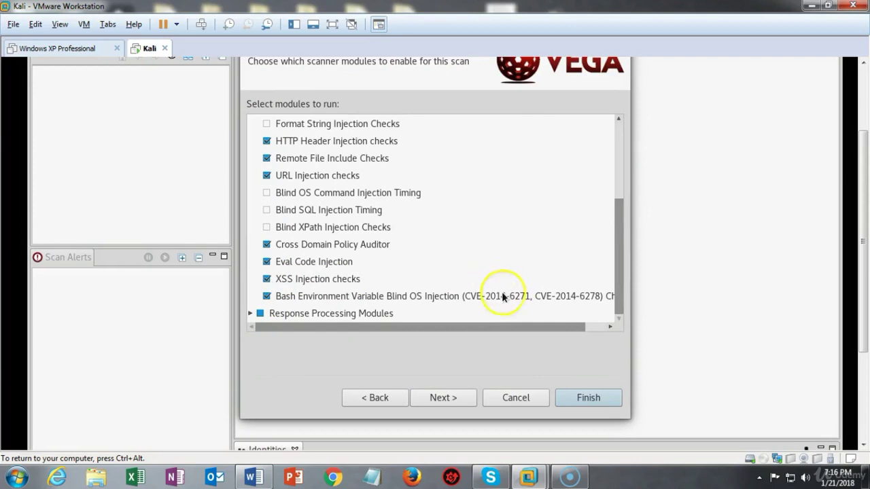
{"action": "left_click", "coordinate": [444, 397]}
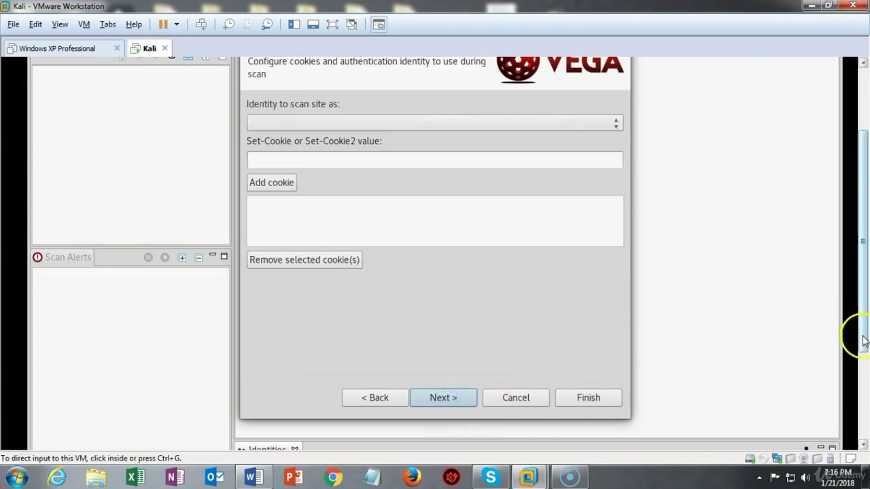
{"action": "left_click_drag", "start_coordinate": [861, 339], "coordinate": [861, 318]}
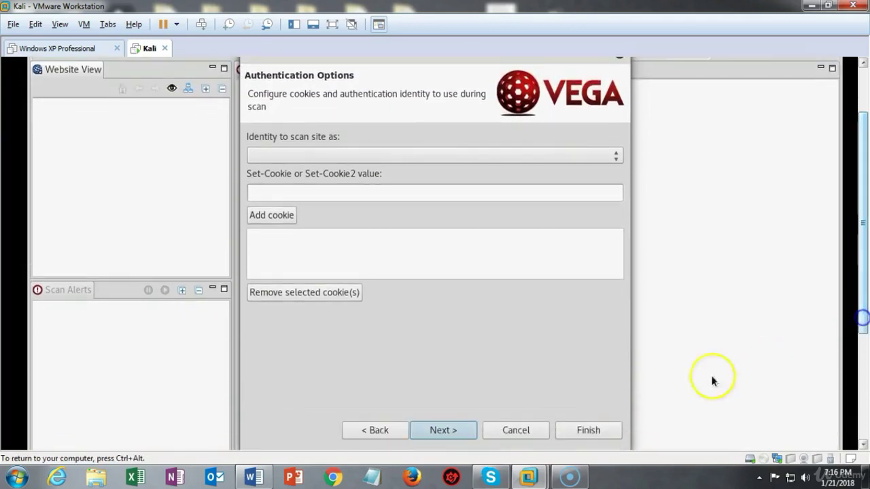
{"action": "left_click", "coordinate": [437, 429]}
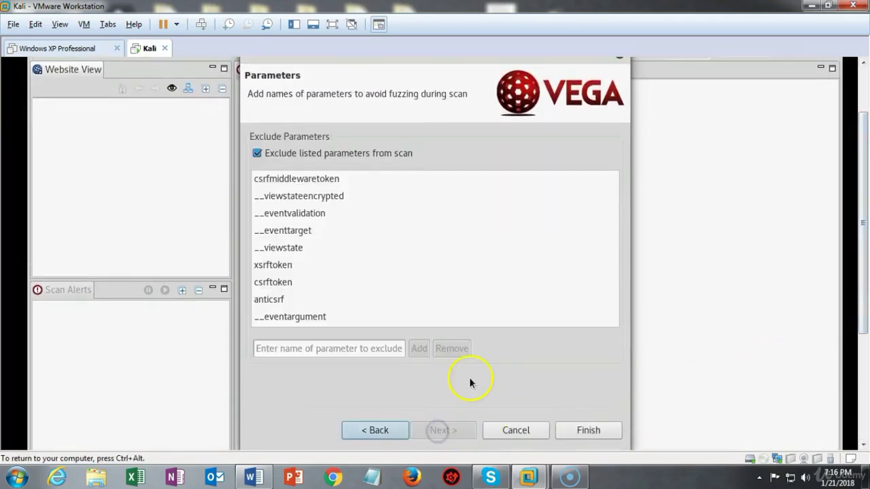
Start the scan and add the redirected hackthissite.org address to scope until 28 alerts appear
{"action": "left_click", "coordinate": [589, 430]}
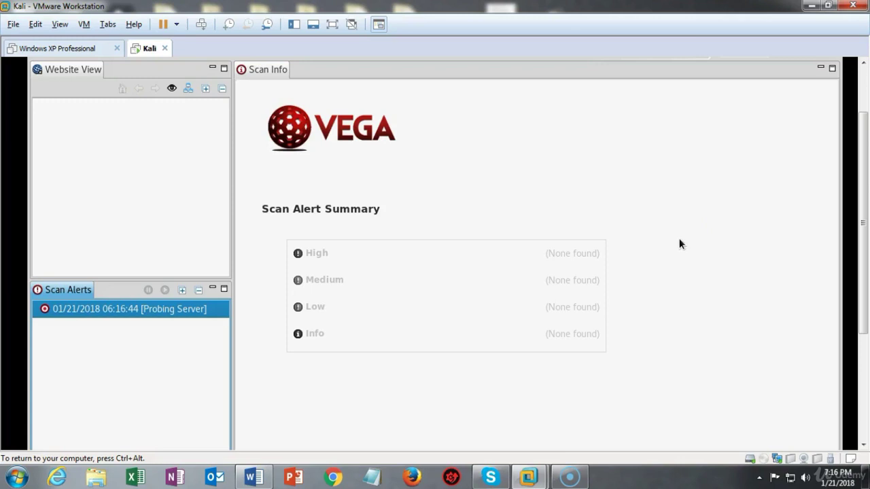
{"action": "left_click", "coordinate": [409, 382]}
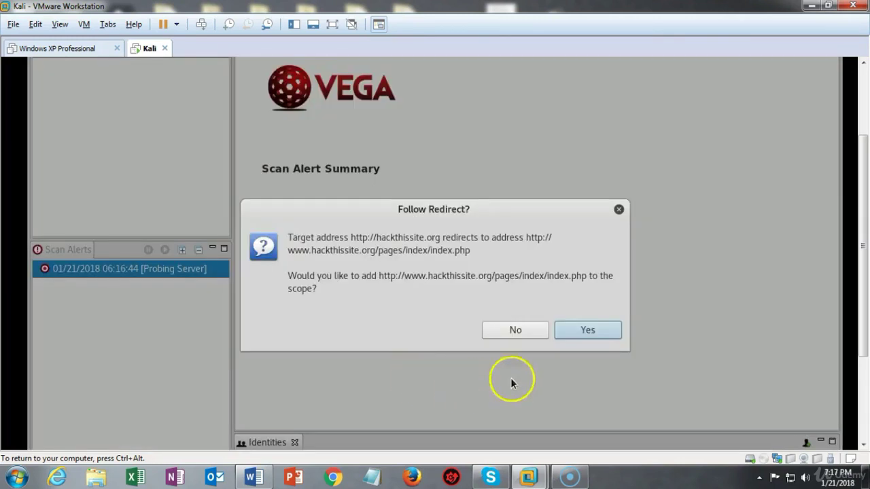
{"action": "left_click", "coordinate": [586, 331]}
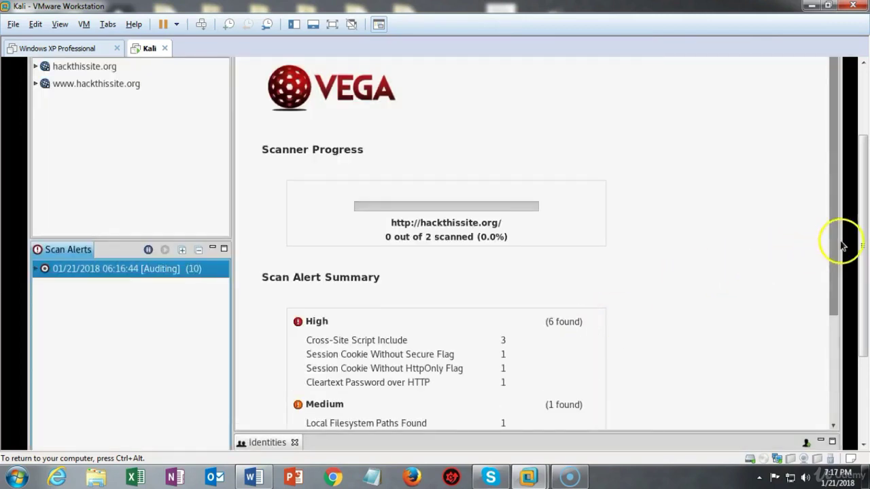
{"action": "left_click_drag", "start_coordinate": [834, 238], "coordinate": [825, 318]}
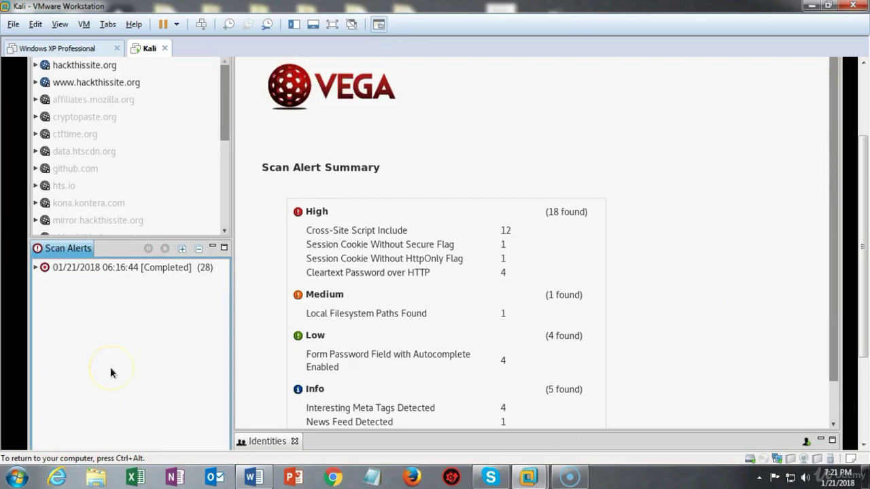
Expand hackthissite.org's High alerts to Cross-Site Script Include (12) and open the first / alert
{"action": "left_click", "coordinate": [35, 268]}
{"action": "left_click", "coordinate": [35, 268]}
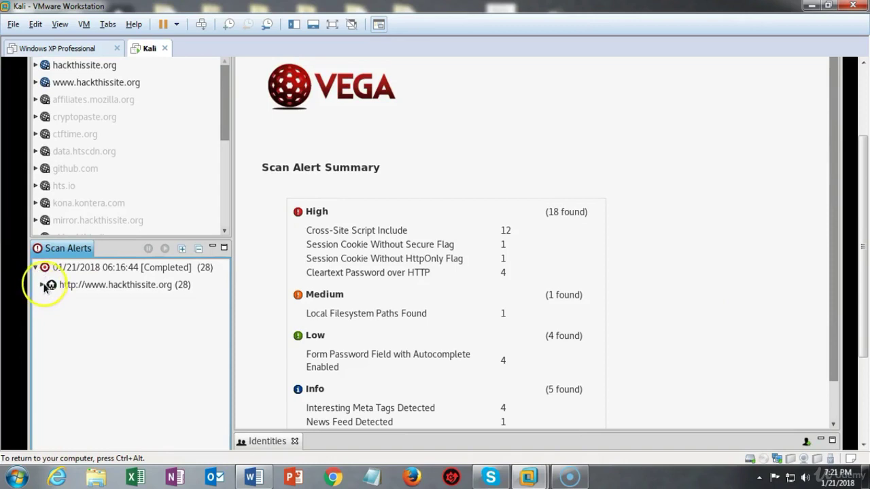
{"action": "left_click", "coordinate": [43, 285]}
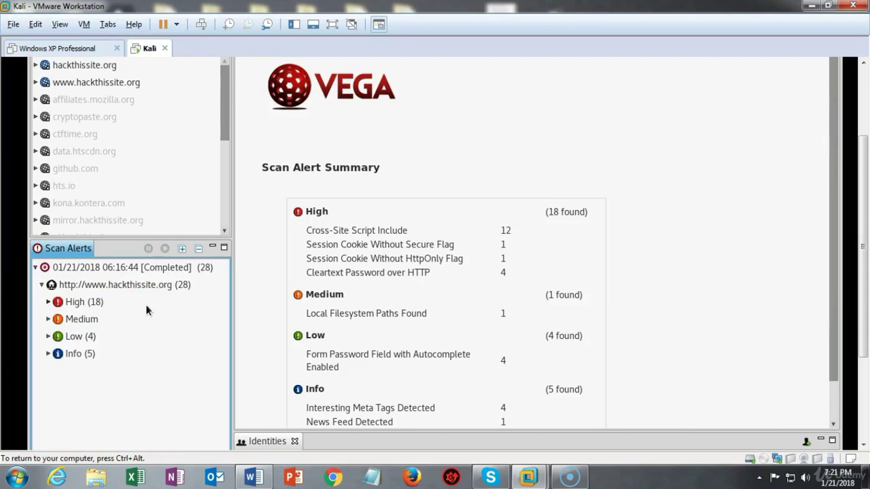
{"action": "left_click", "coordinate": [48, 303]}
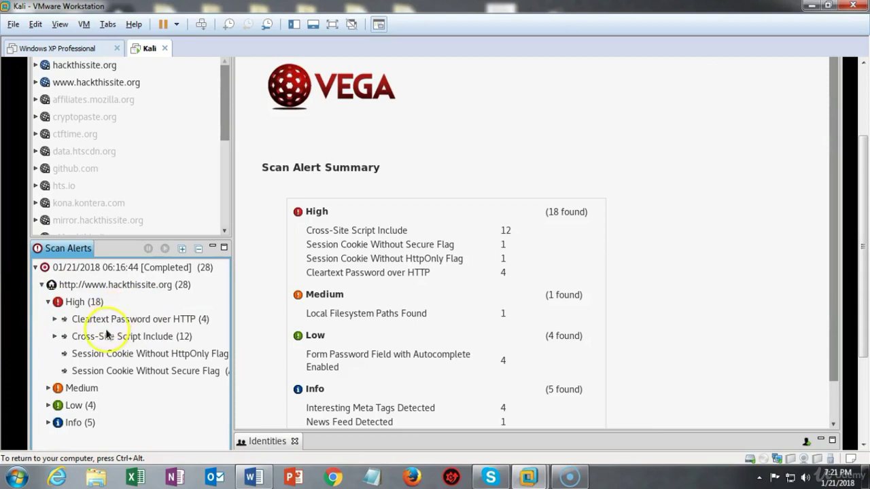
{"action": "left_click", "coordinate": [55, 338]}
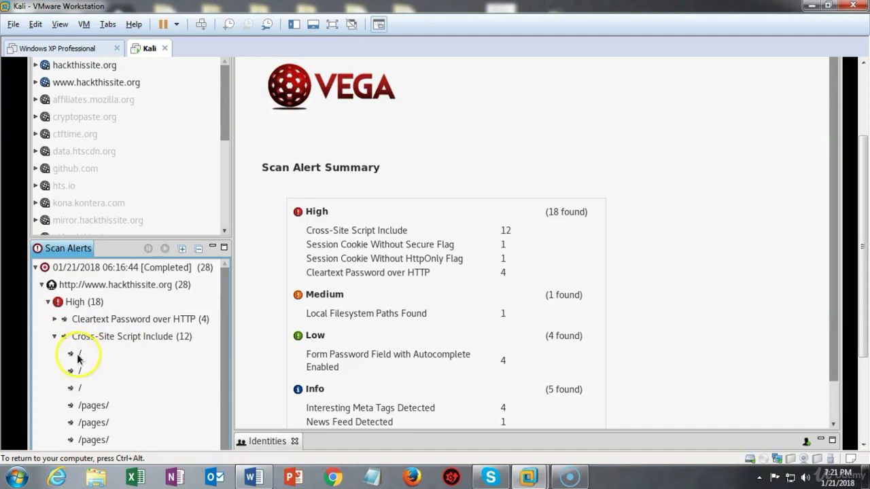
{"action": "left_click", "coordinate": [77, 353]}
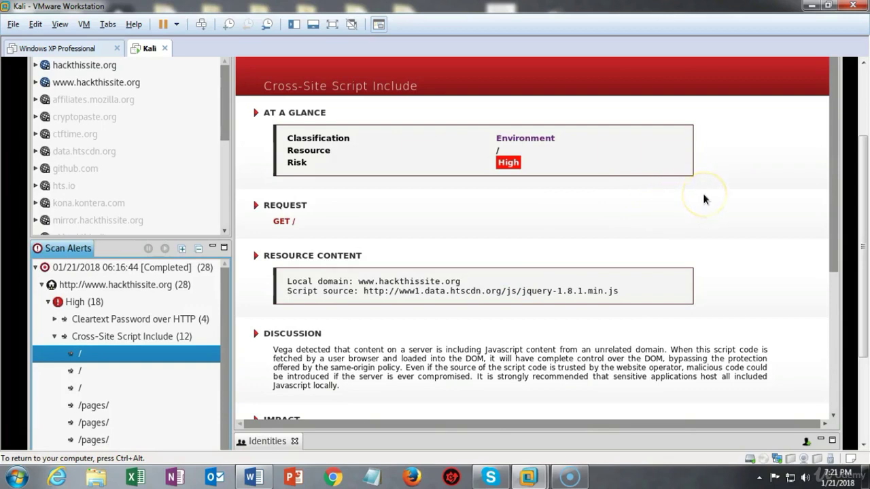
Scroll through the Cross-Site Script Include report for the / resource
{"action": "scroll", "coordinate": [703, 199], "scroll_direction": "down", "scroll_amount": 2}
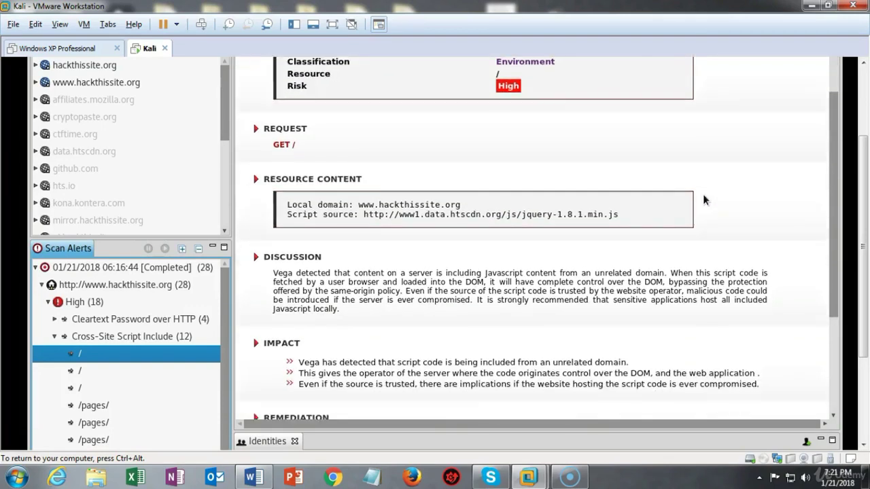
{"action": "scroll", "coordinate": [441, 258], "scroll_direction": "down", "scroll_amount": 2}
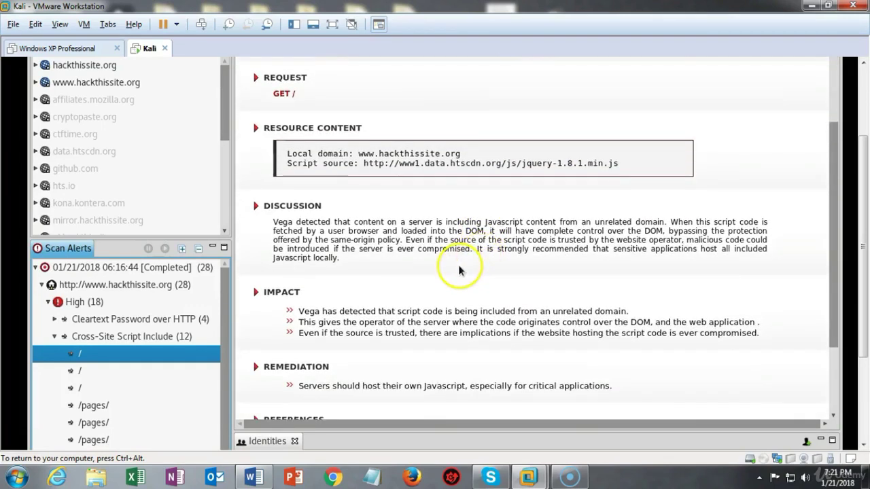
{"action": "scroll", "coordinate": [464, 266], "scroll_direction": "down", "scroll_amount": 3}
{"action": "scroll", "coordinate": [579, 278], "scroll_direction": "up", "scroll_amount": 6}
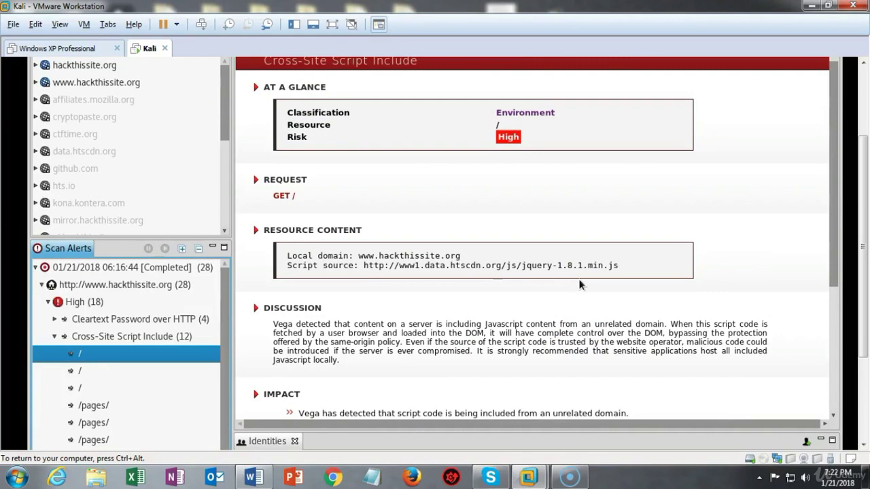
{"action": "left_click", "coordinate": [750, 231]}
{"action": "scroll", "coordinate": [749, 225], "scroll_direction": "down", "scroll_amount": 2}
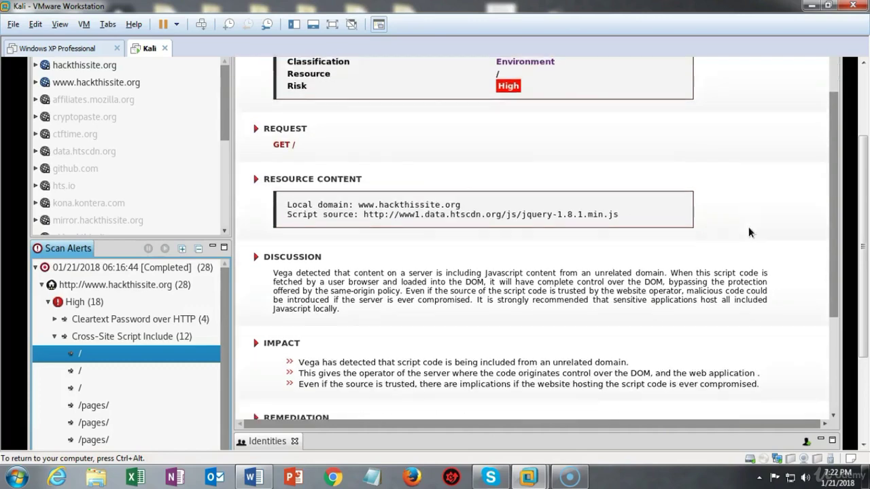
{"action": "scroll", "coordinate": [748, 227], "scroll_direction": "up", "scroll_amount": 3}
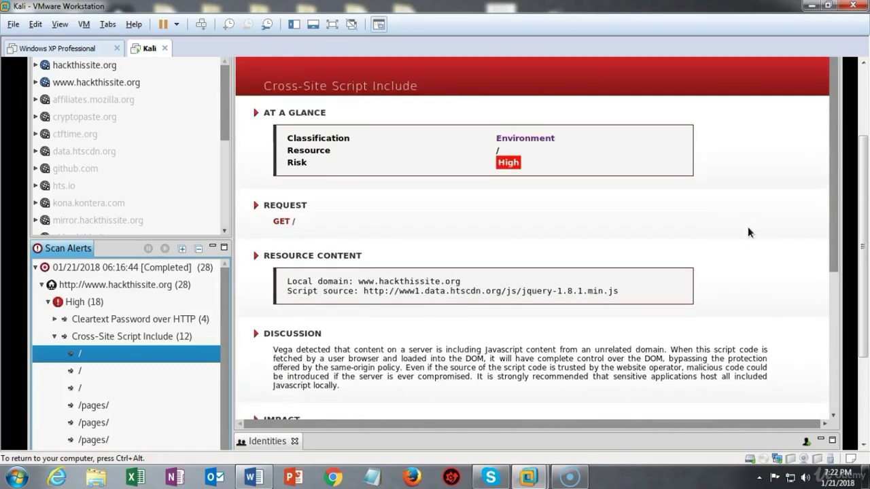
{"action": "scroll", "coordinate": [748, 228], "scroll_direction": "down", "scroll_amount": 2}
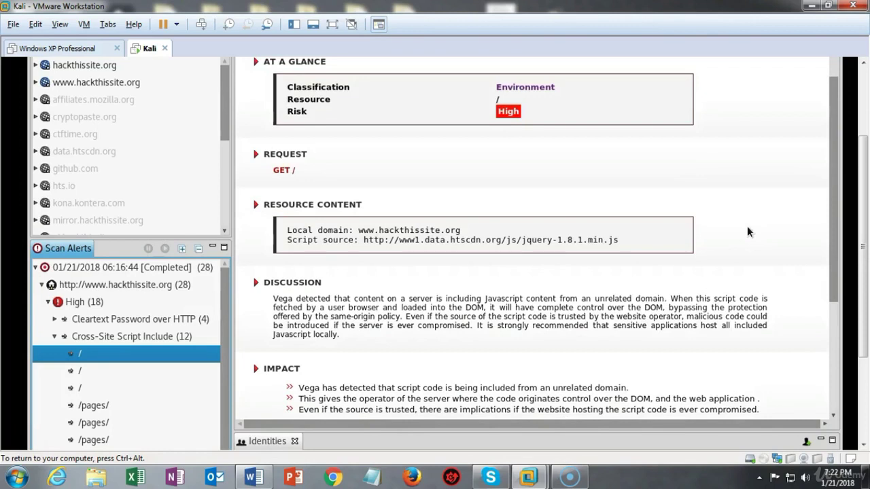
{"action": "scroll", "coordinate": [747, 226], "scroll_direction": "down", "scroll_amount": 1}
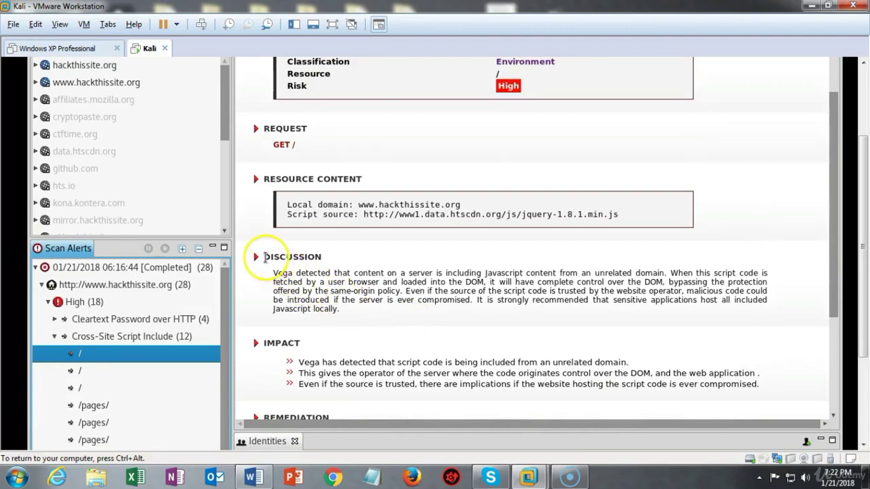
Select the whole Discussion paragraph and open the full GET / request and response
{"action": "left_click_drag", "start_coordinate": [272, 258], "coordinate": [347, 312]}
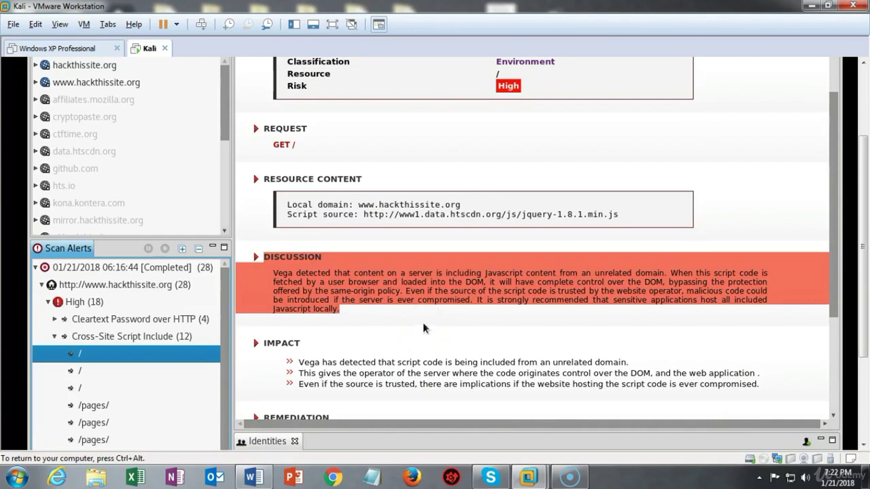
{"action": "key", "text": "ctrl+alt"}
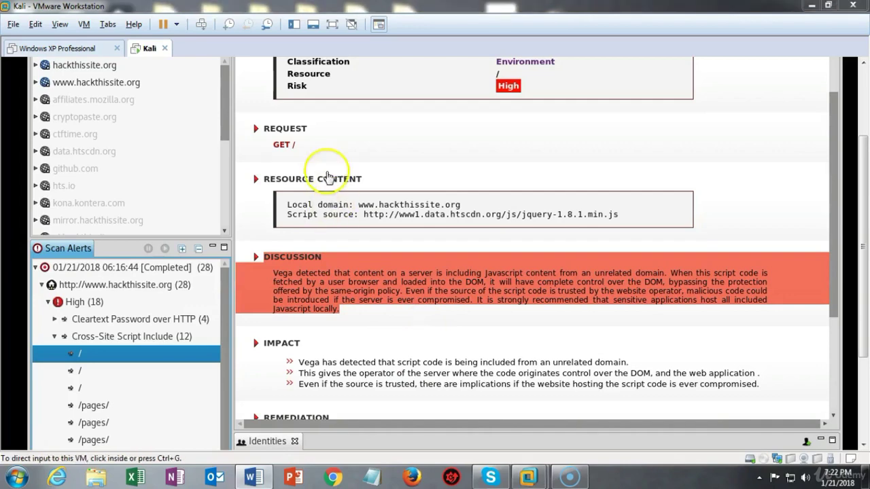
{"action": "left_click", "coordinate": [284, 147]}
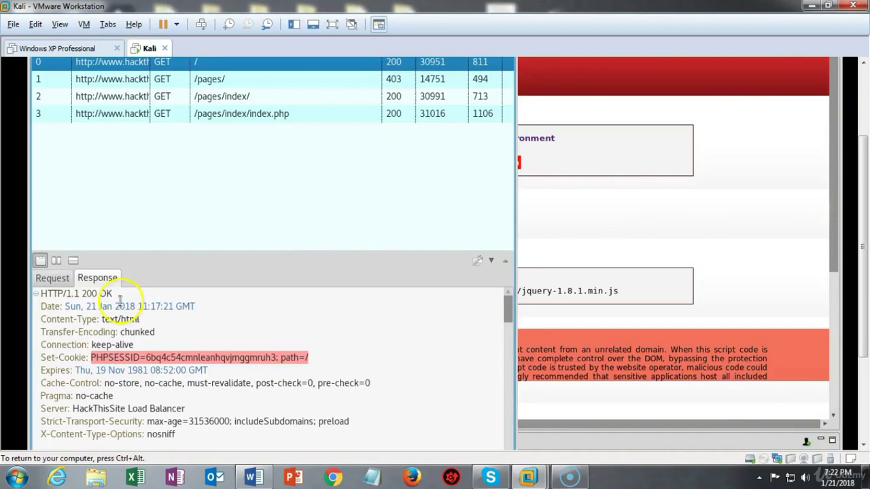
Read the GET / HTML response, check its request headers, then return to the response
{"action": "scroll", "coordinate": [367, 340], "scroll_direction": "down", "scroll_amount": 10}
{"action": "scroll", "coordinate": [375, 341], "scroll_direction": "down", "scroll_amount": 15}
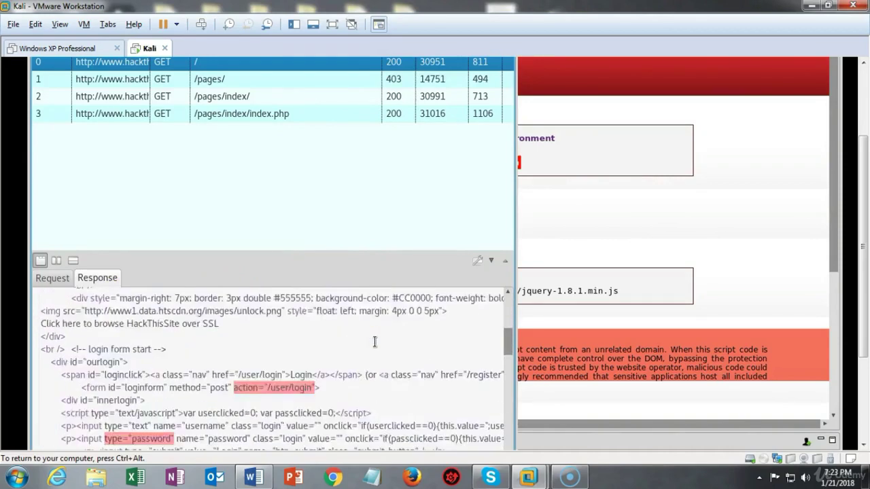
{"action": "scroll", "coordinate": [374, 340], "scroll_direction": "down", "scroll_amount": 15}
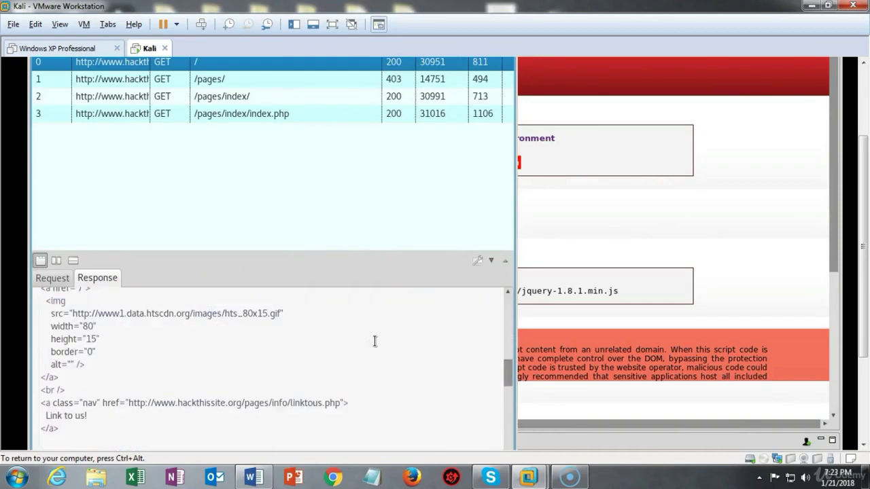
{"action": "scroll", "coordinate": [374, 338], "scroll_direction": "down", "scroll_amount": 3}
{"action": "scroll", "coordinate": [374, 337], "scroll_direction": "up", "scroll_amount": 10}
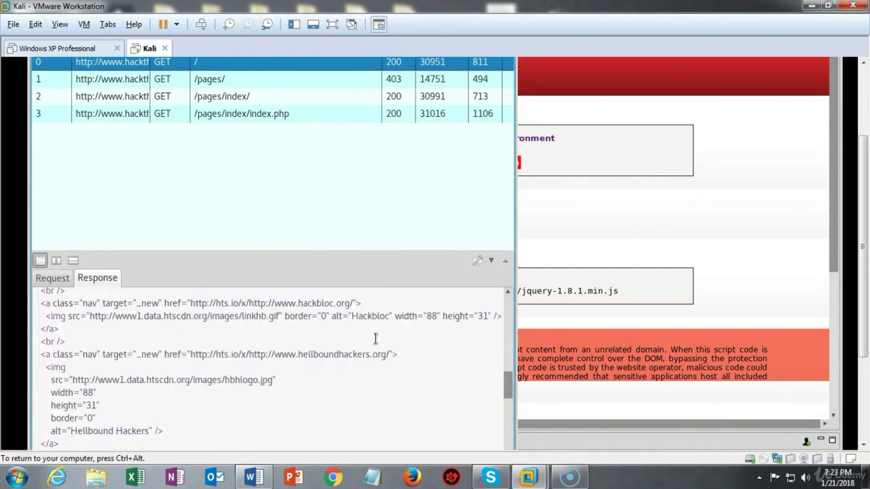
{"action": "left_click", "coordinate": [48, 280]}
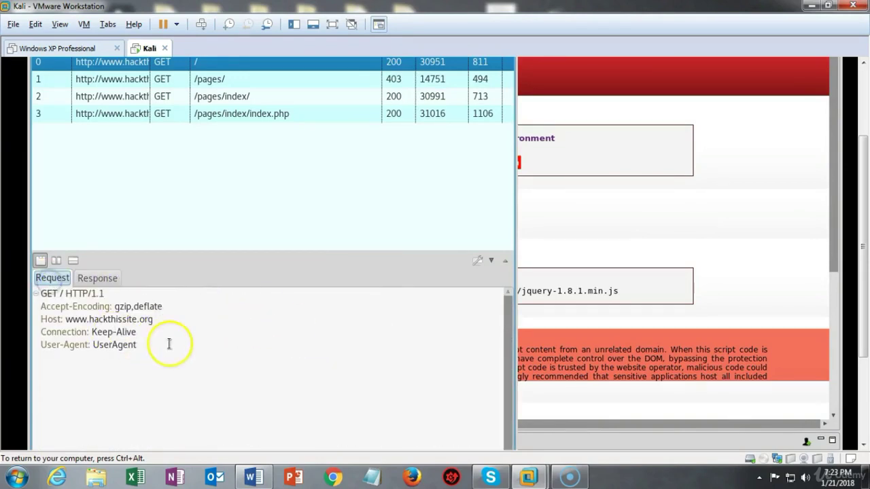
{"action": "left_click", "coordinate": [95, 278]}
{"action": "scroll", "coordinate": [240, 367], "scroll_direction": "up", "scroll_amount": 3}
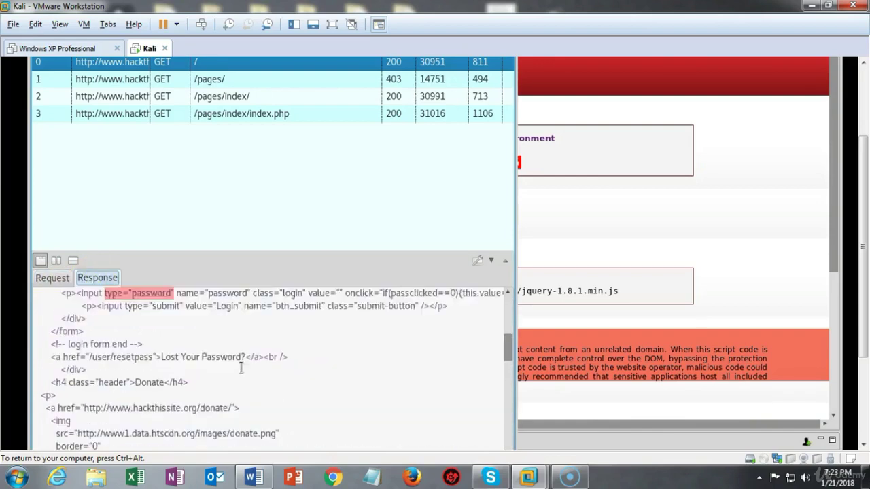
{"action": "scroll", "coordinate": [241, 366], "scroll_direction": "up", "scroll_amount": 15}
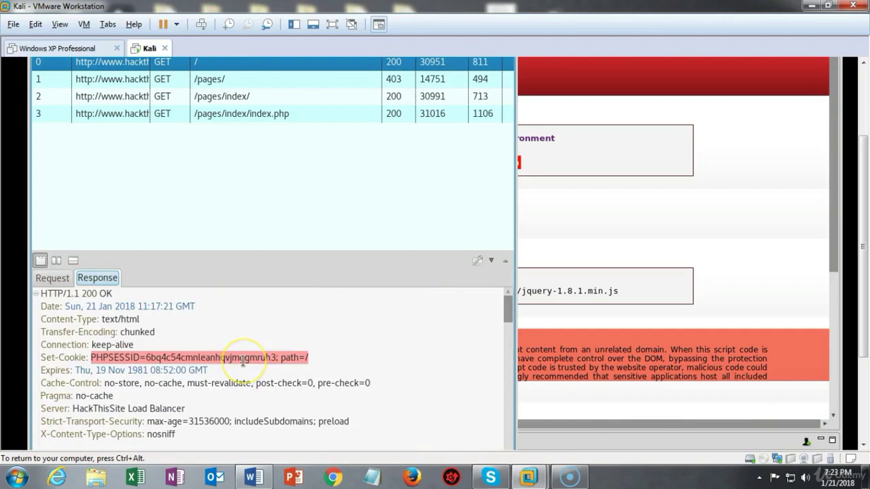
{"action": "left_click", "coordinate": [502, 146]}
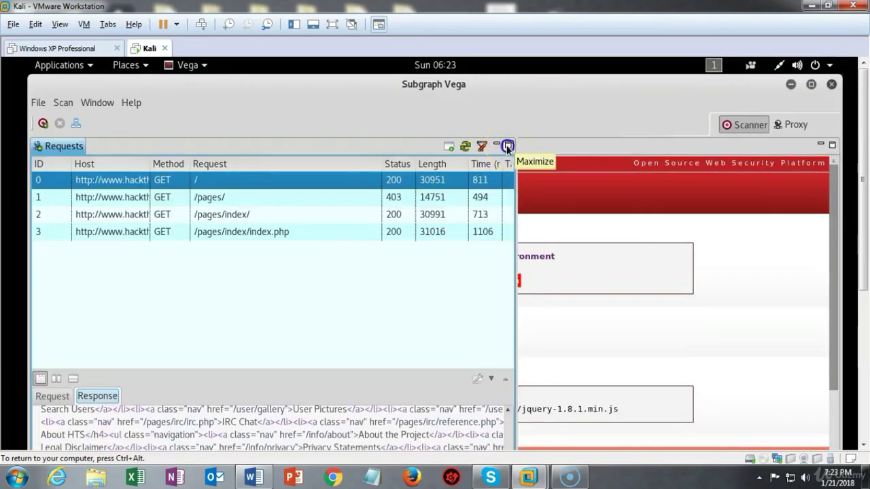
Maximize the Requests pane, then confirm Window > Reset Perspective to restore the Scanner defaults
{"action": "left_click", "coordinate": [507, 145]}
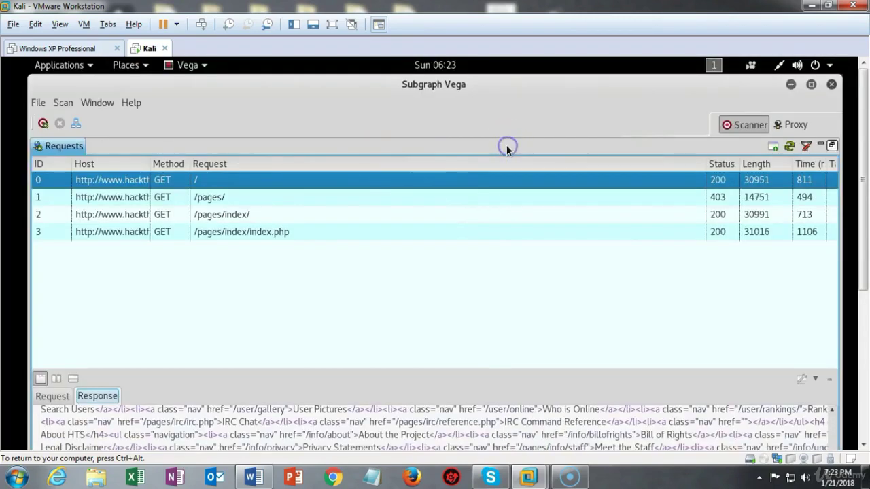
{"action": "left_click", "coordinate": [99, 104]}
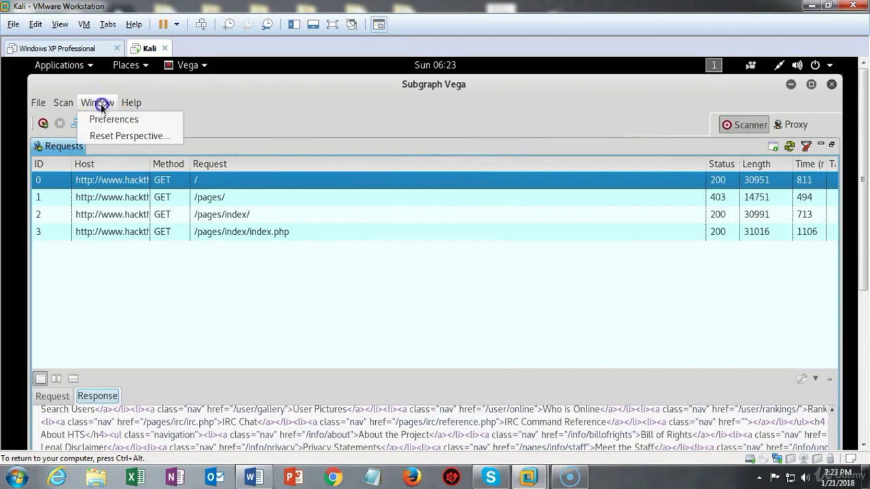
{"action": "left_click", "coordinate": [142, 135]}
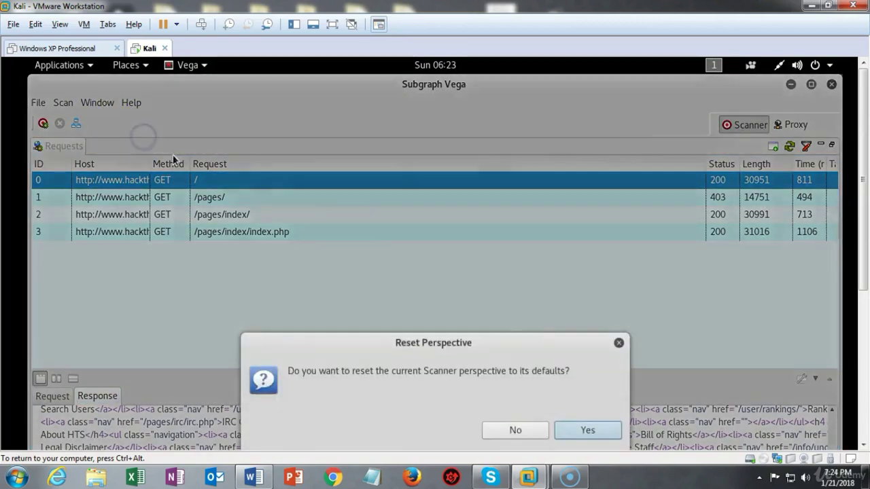
{"action": "left_click", "coordinate": [589, 430]}
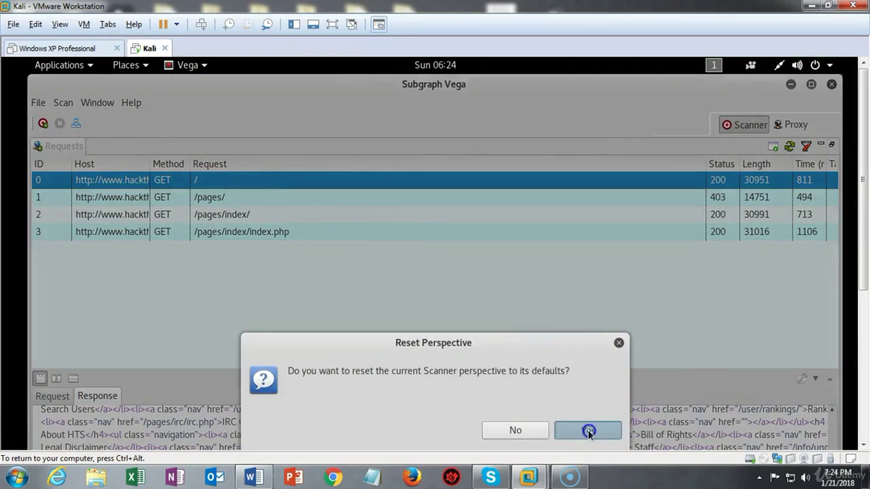